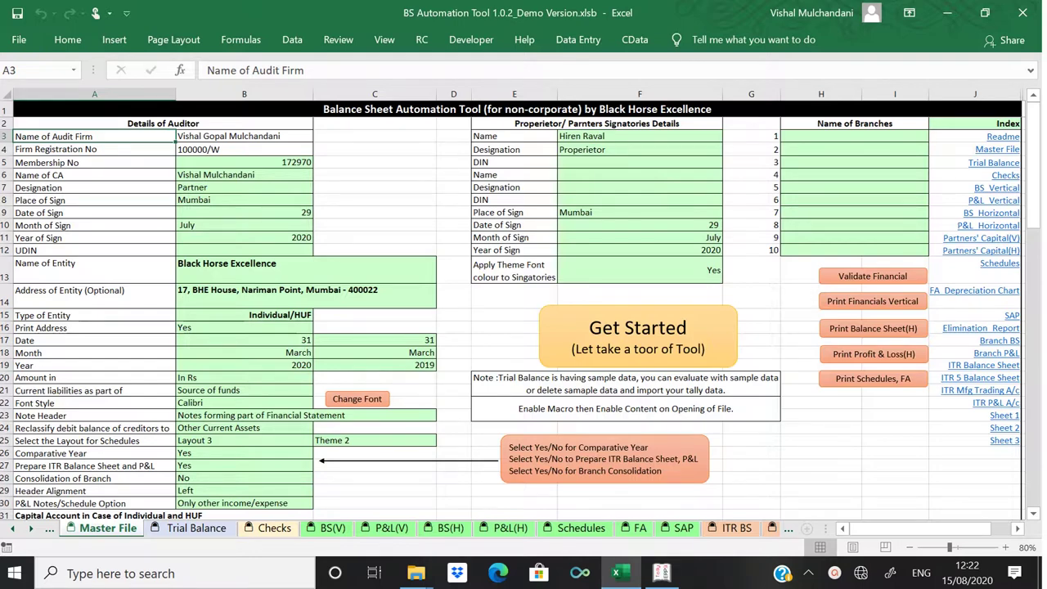
Move from the Master File sheet to the empty Trial Balance sheet
{"action": "key", "text": "ctrl+Page_Down"}
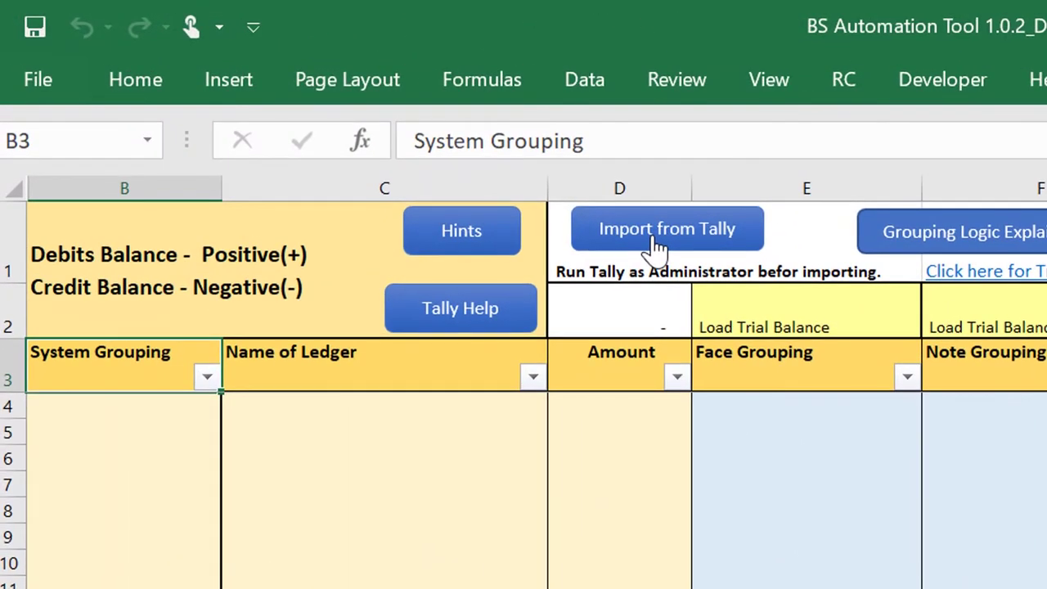
Run Import from Tally and end the macro when run-time error 1004 appears
{"action": "left_click", "coordinate": [654, 239]}
{"action": "key", "text": "Return"}
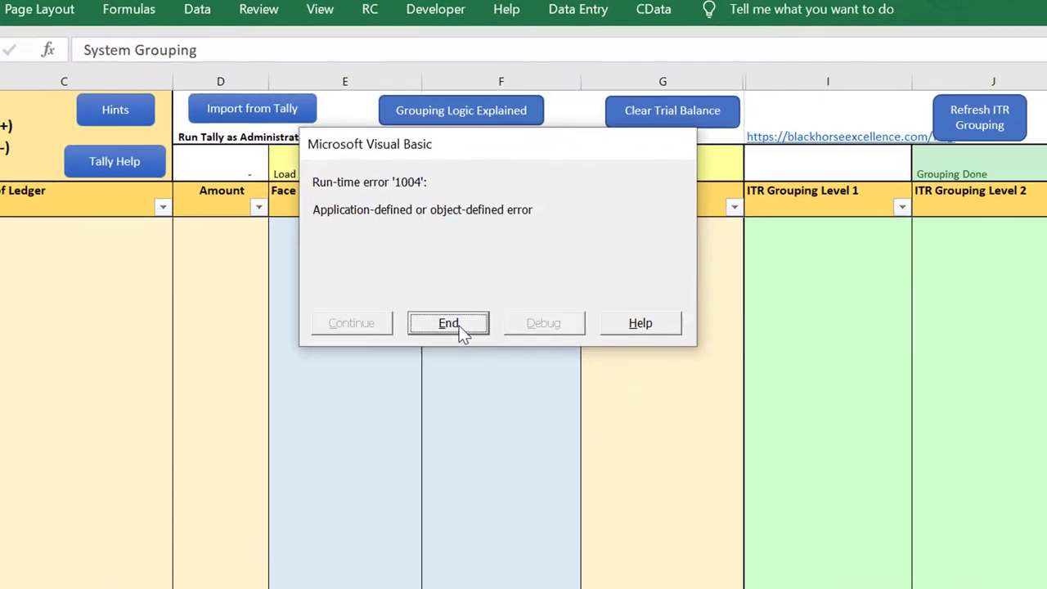
{"action": "left_click", "coordinate": [489, 455]}
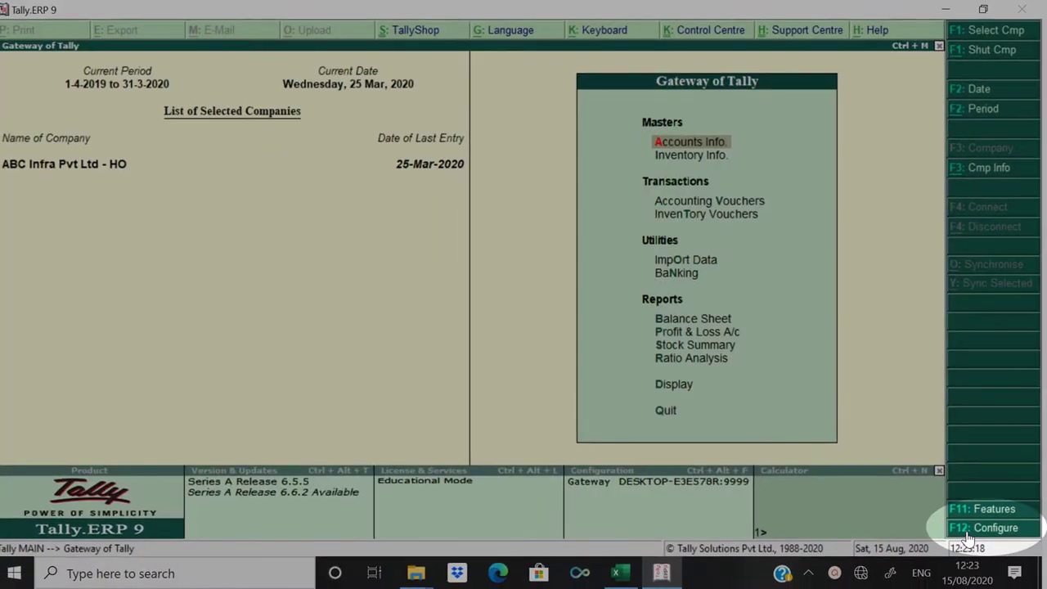
Configure Tally to act as Both with the ODBC server enabled on port 9000
{"action": "left_click", "coordinate": [968, 536]}
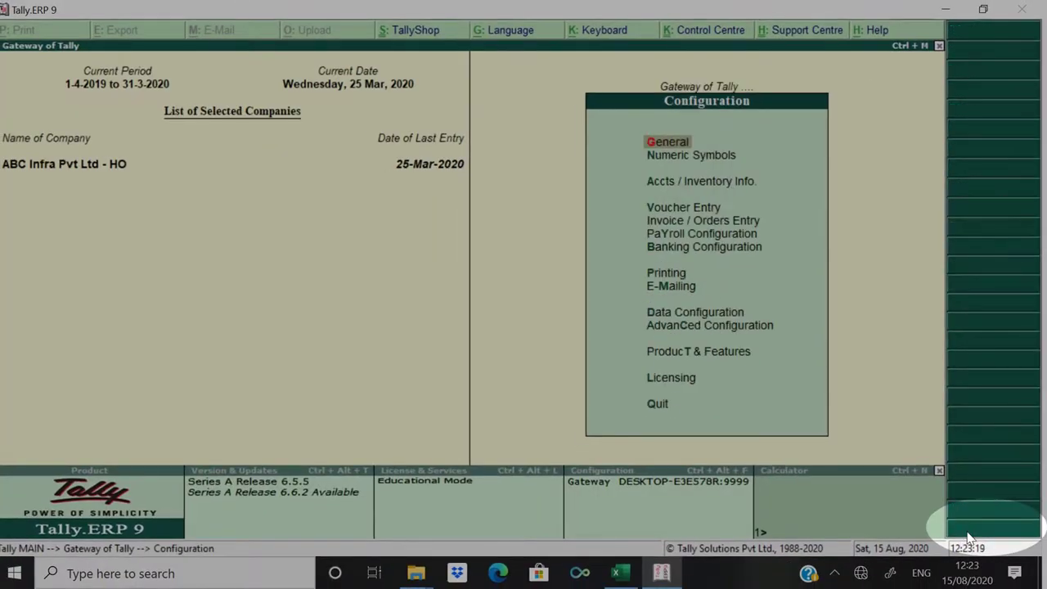
{"action": "key", "text": "Down"}
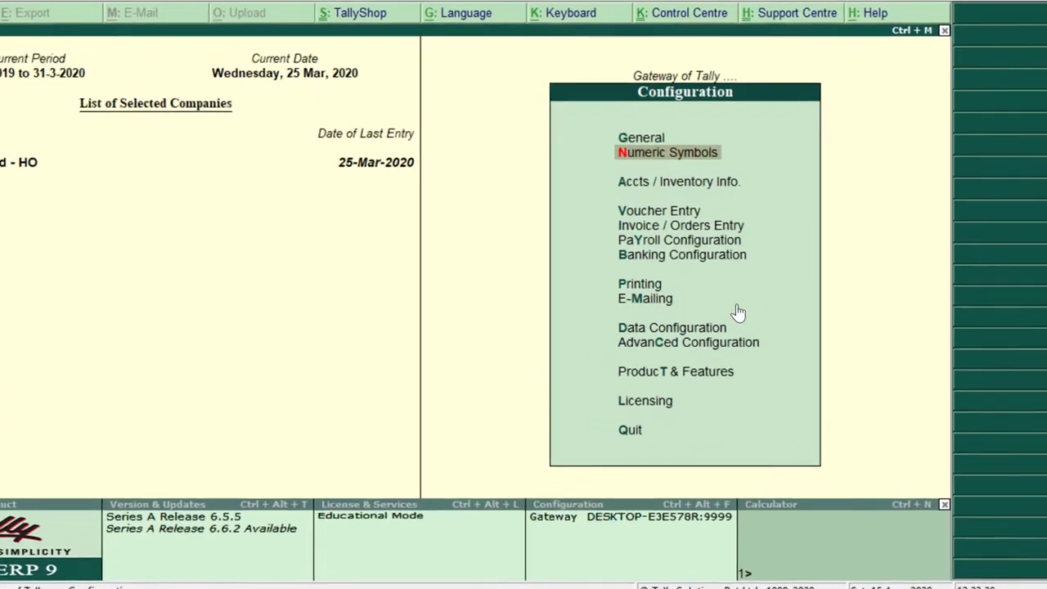
{"action": "key", "text": "Down"}
{"action": "key", "text": "Down"}
{"action": "key", "text": "Down"}
{"action": "key", "text": "Down"}
{"action": "key", "text": "Down"}
{"action": "key", "text": "Down"}
{"action": "key", "text": "Down"}
{"action": "key", "text": "Down"}
{"action": "key", "text": "Down"}
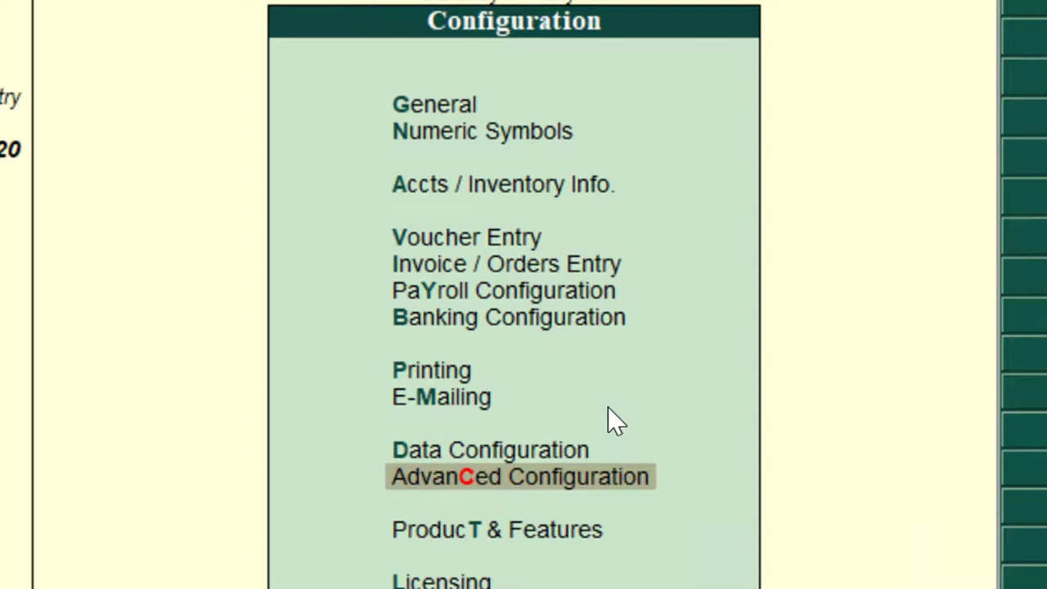
{"action": "key", "text": "Return"}
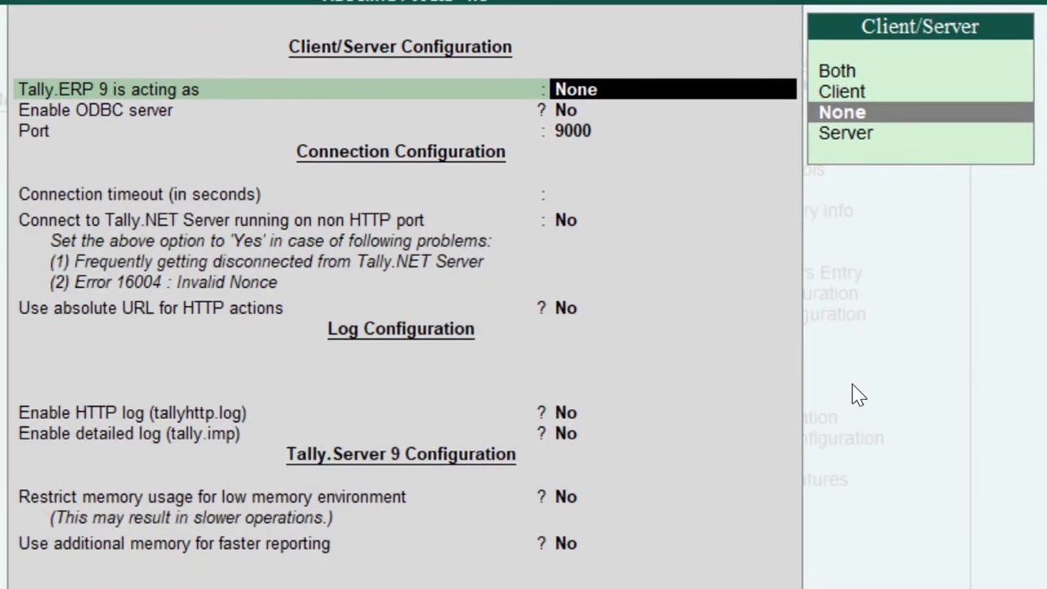
{"action": "key", "text": "Up"}
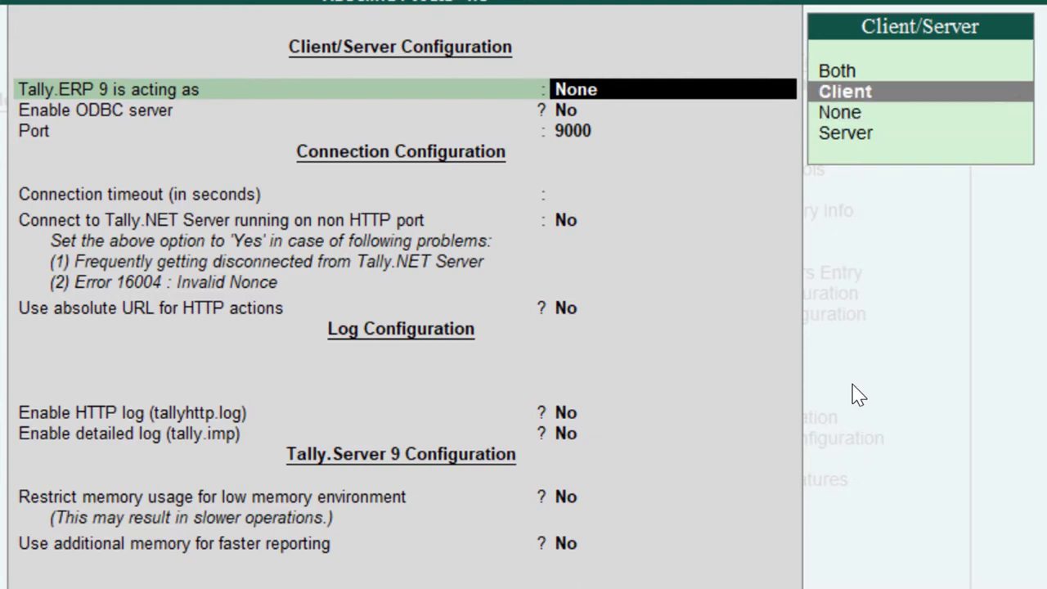
{"action": "key", "text": "Up"}
{"action": "key", "text": "Return"}
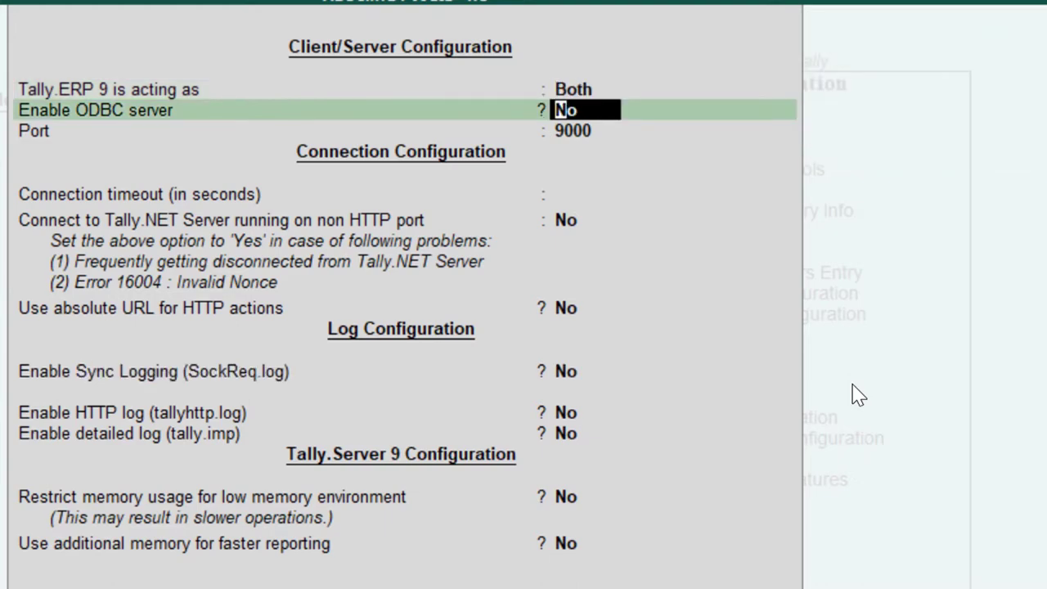
{"action": "type", "text": "y"}
{"action": "key", "text": "Return"}
{"action": "key", "text": "Return"}
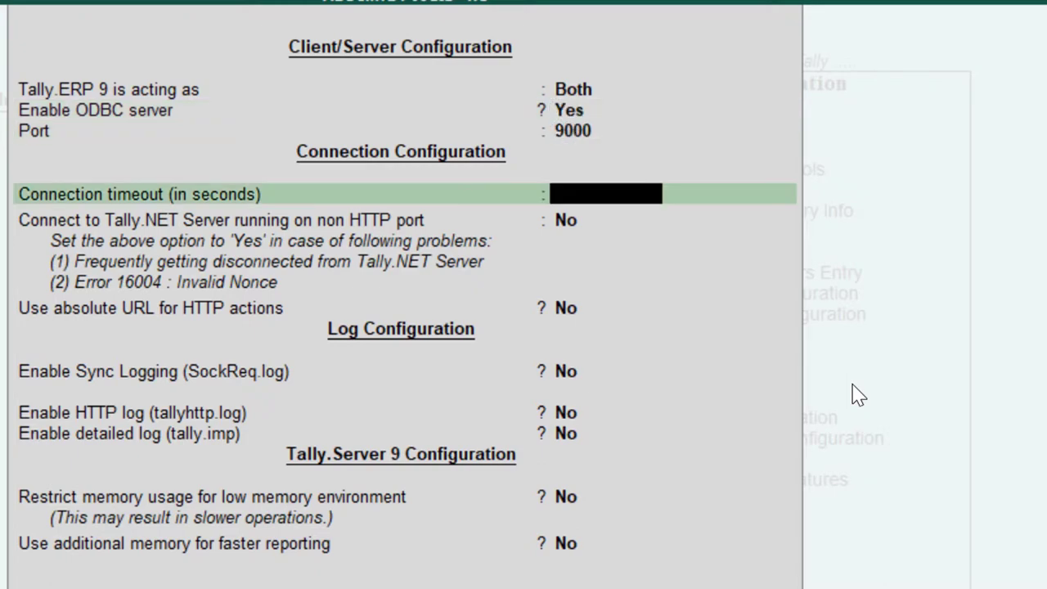
{"action": "key", "text": "ctrl+a"}
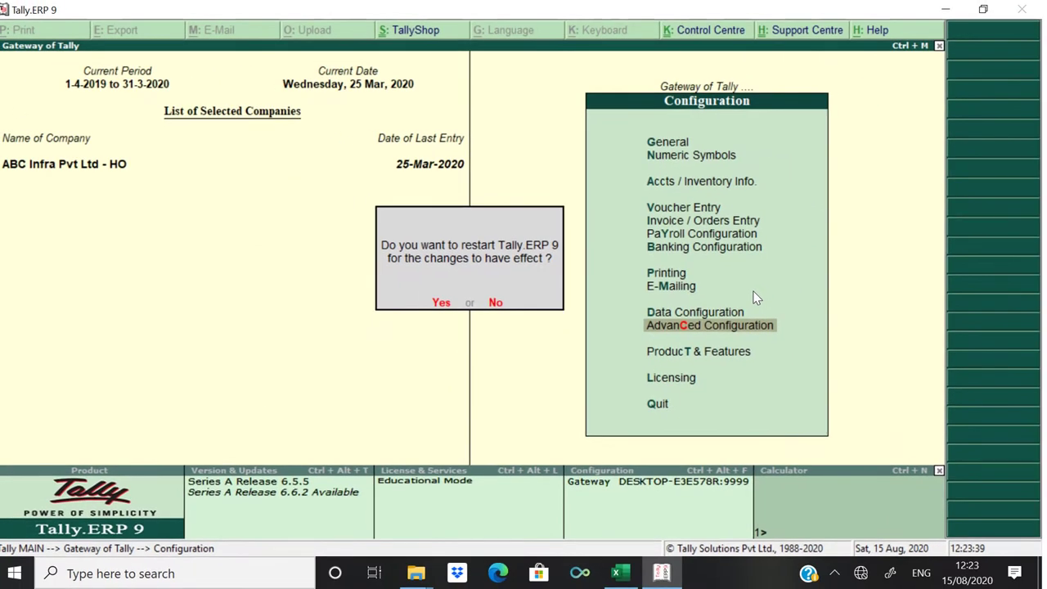
Confirm the restart so Tally runs as Client/Server with ODBC on port 9000
{"action": "key", "text": "y"}
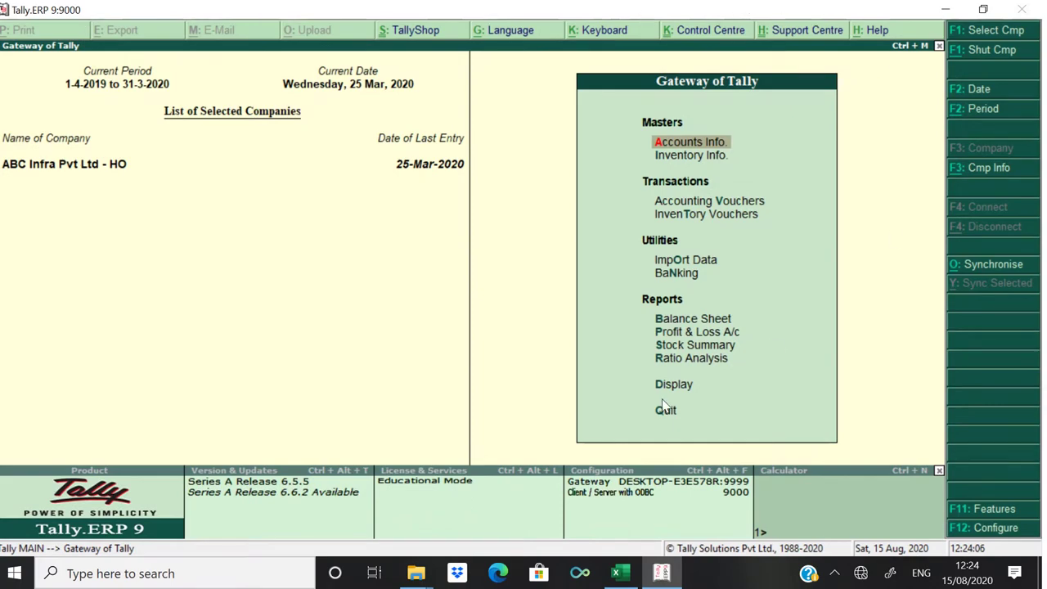
Return to Excel's Trial Balance sheet and show the Tally Help on matching 32/64-bit versions
{"action": "left_click", "coordinate": [618, 572]}
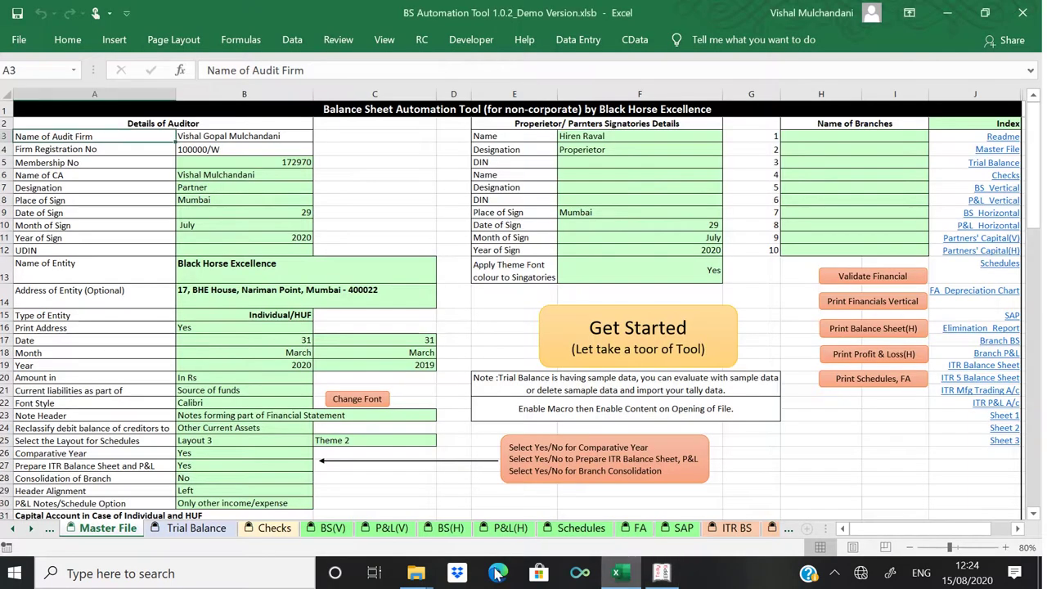
{"action": "left_click", "coordinate": [194, 529]}
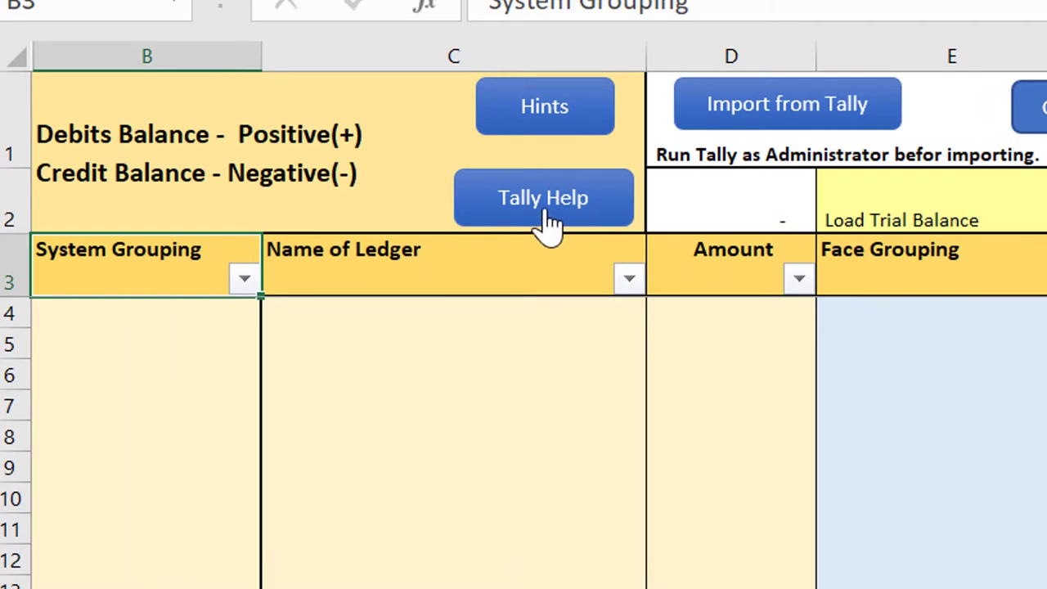
{"action": "left_click", "coordinate": [550, 222]}
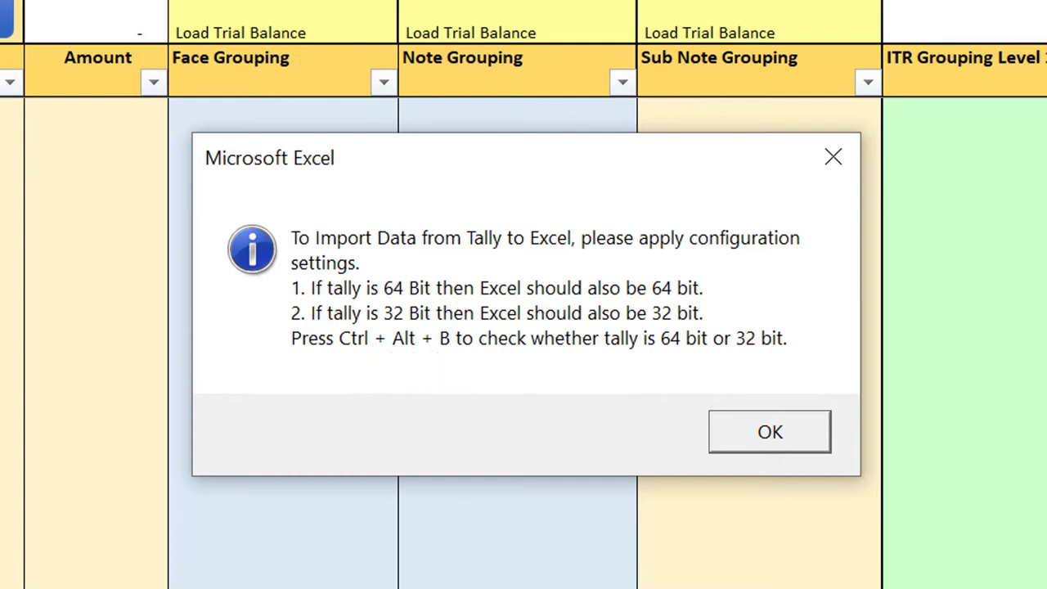
Step through the Tally Help hints and close the regodbc32 configuration help
{"action": "left_click", "coordinate": [661, 575]}
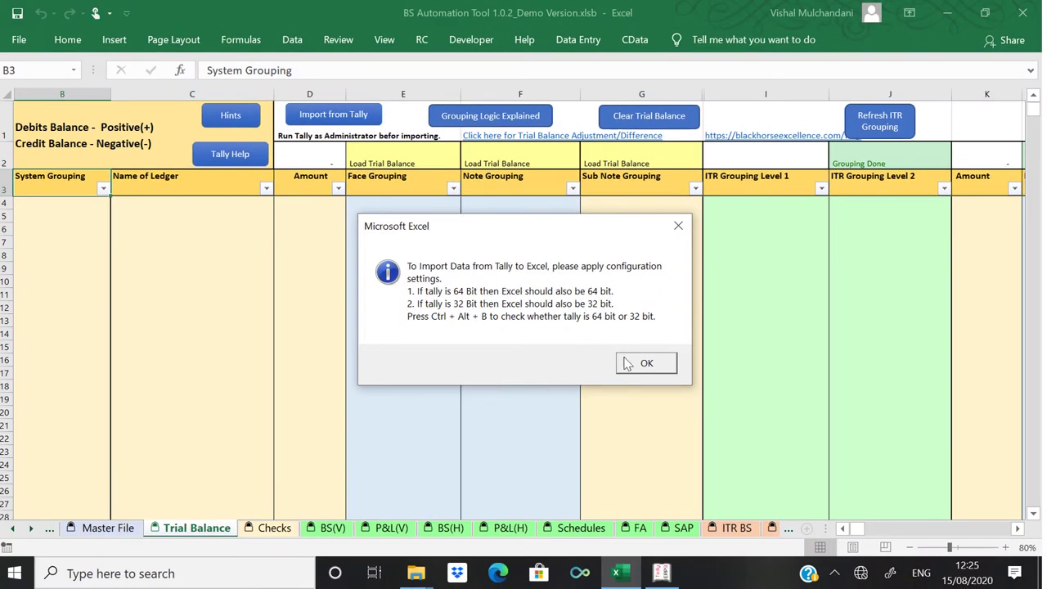
{"action": "left_click", "coordinate": [632, 354]}
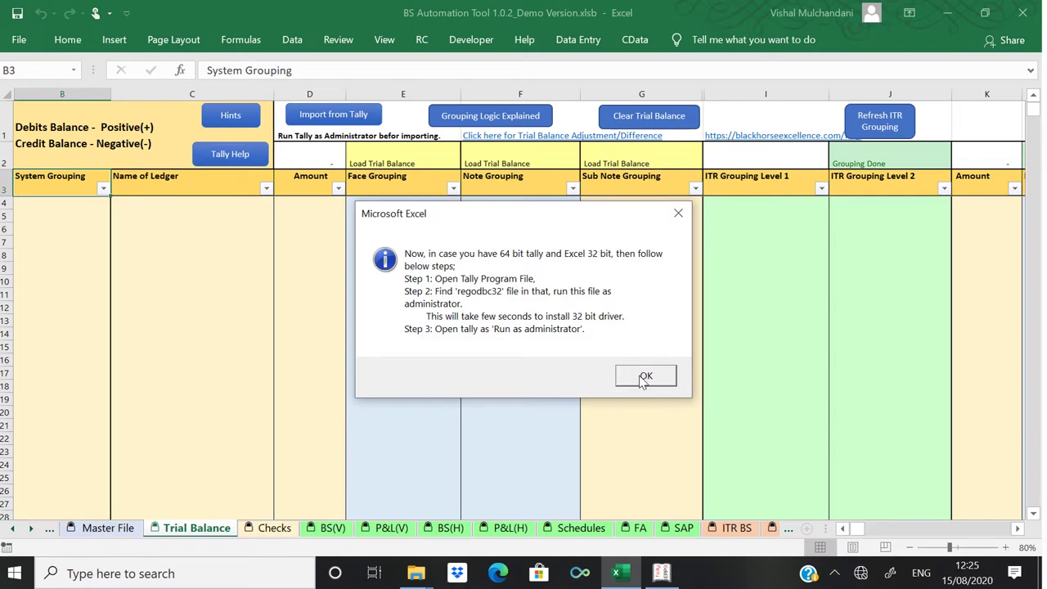
{"action": "left_click", "coordinate": [645, 377]}
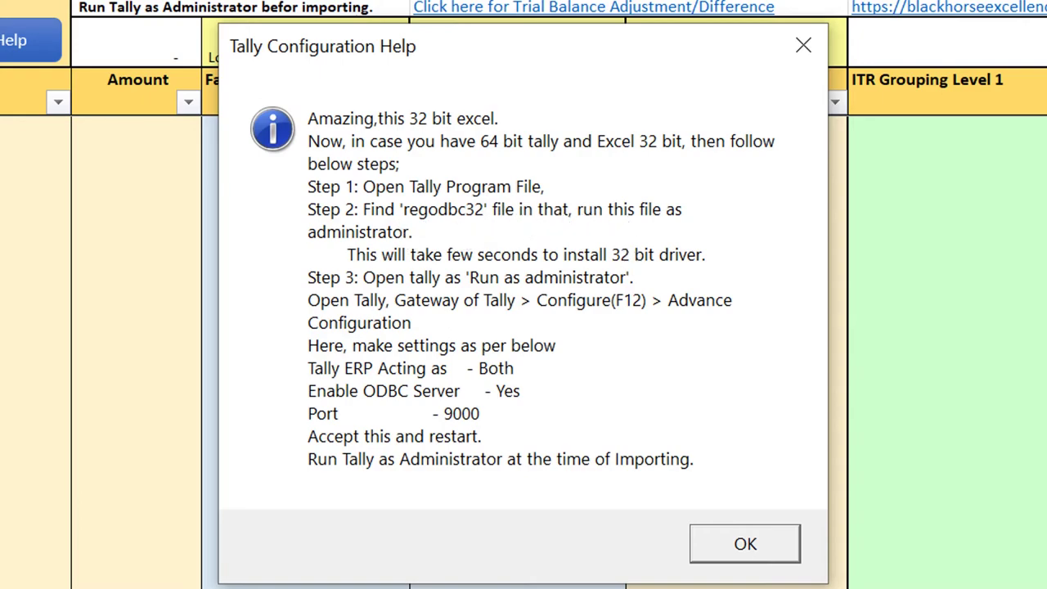
{"action": "key", "text": "Return"}
{"action": "key", "text": "Return"}
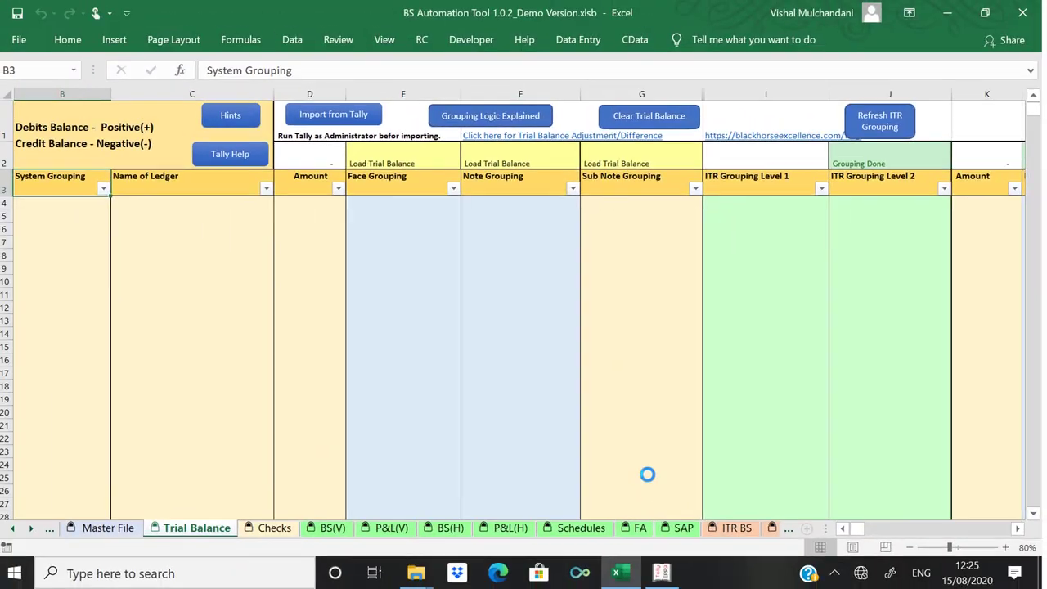
Open Tally.ERP 9's install folder from its desktop shortcut's file location
{"action": "key", "text": "super+d"}
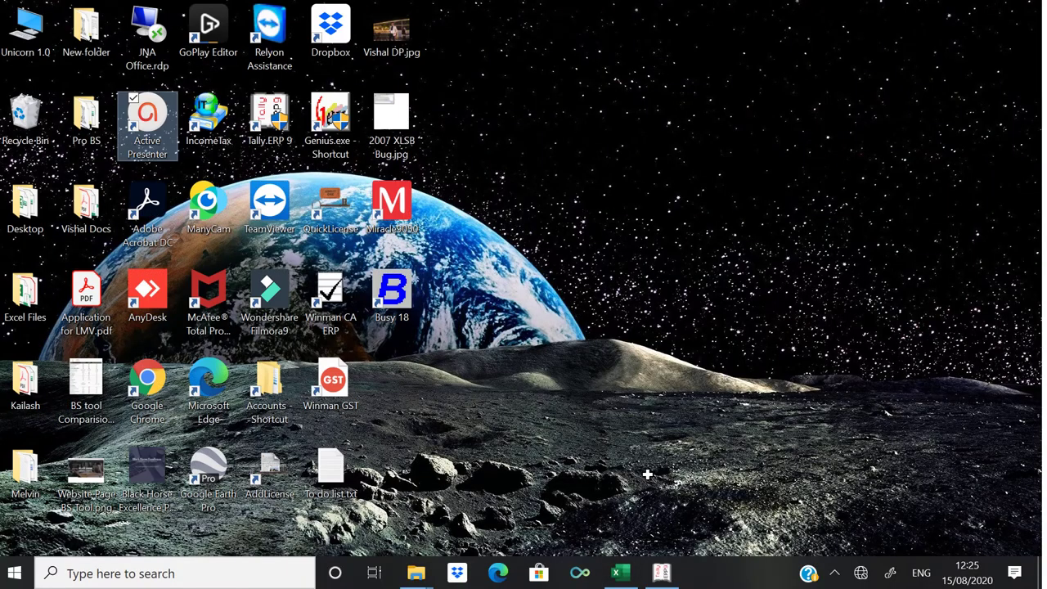
{"action": "left_click", "coordinate": [262, 136]}
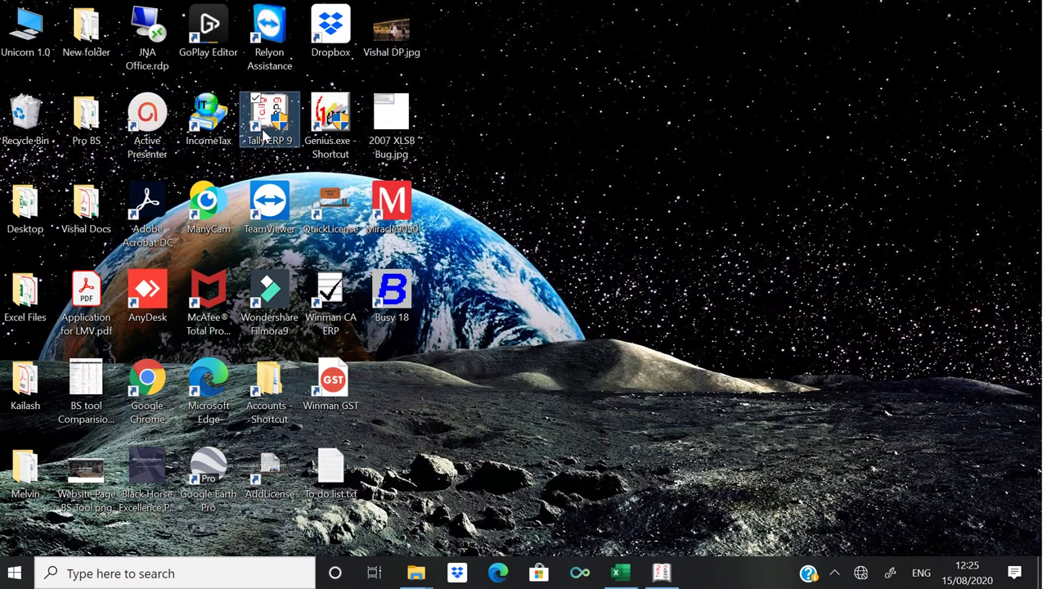
{"action": "right_click", "coordinate": [262, 136]}
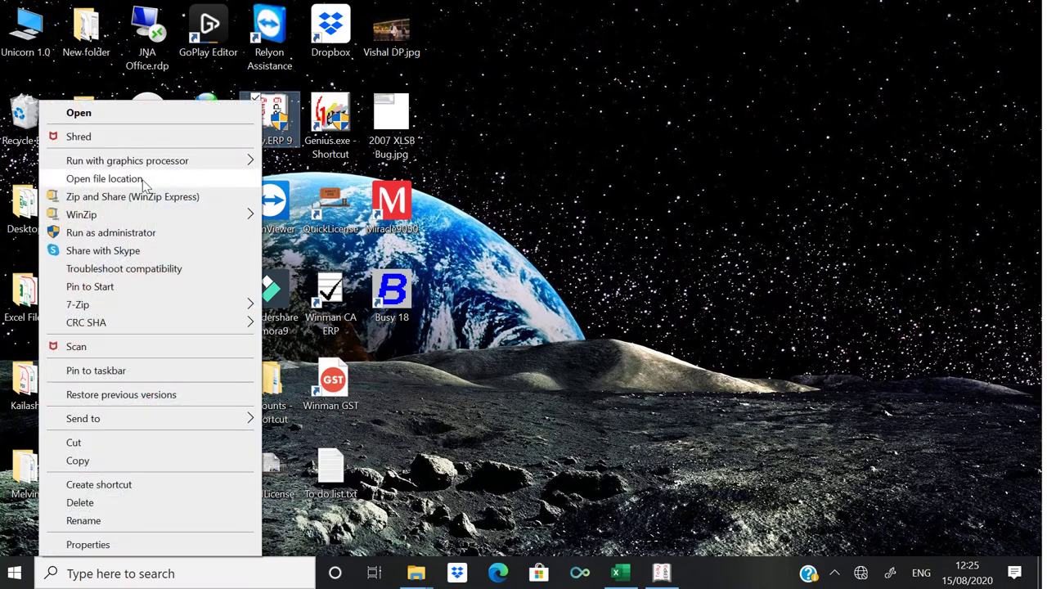
{"action": "left_click", "coordinate": [104, 179]}
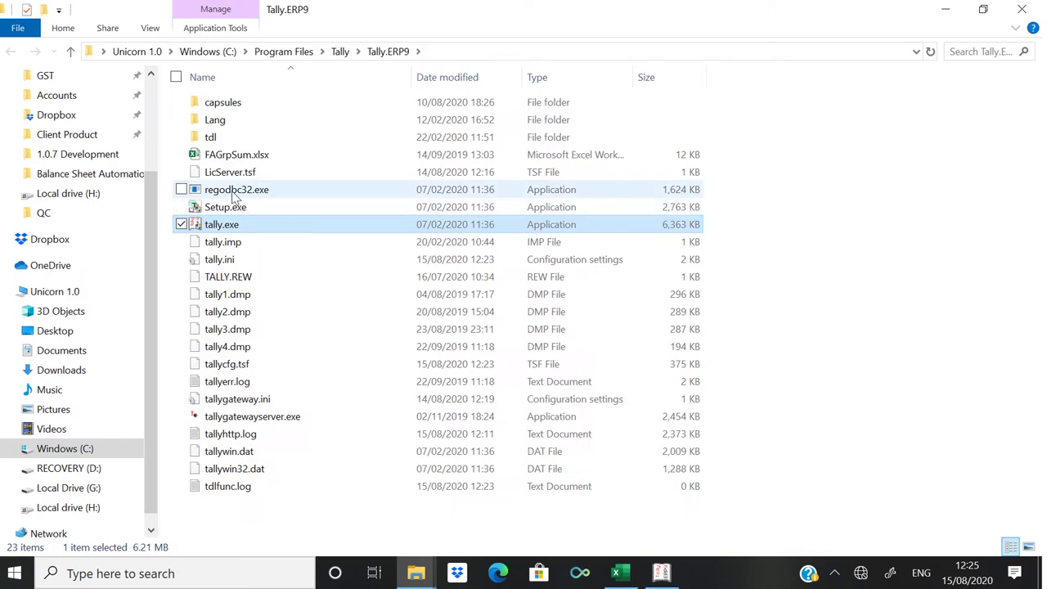
Run regodbc32.exe as administrator
{"action": "left_click", "coordinate": [237, 194]}
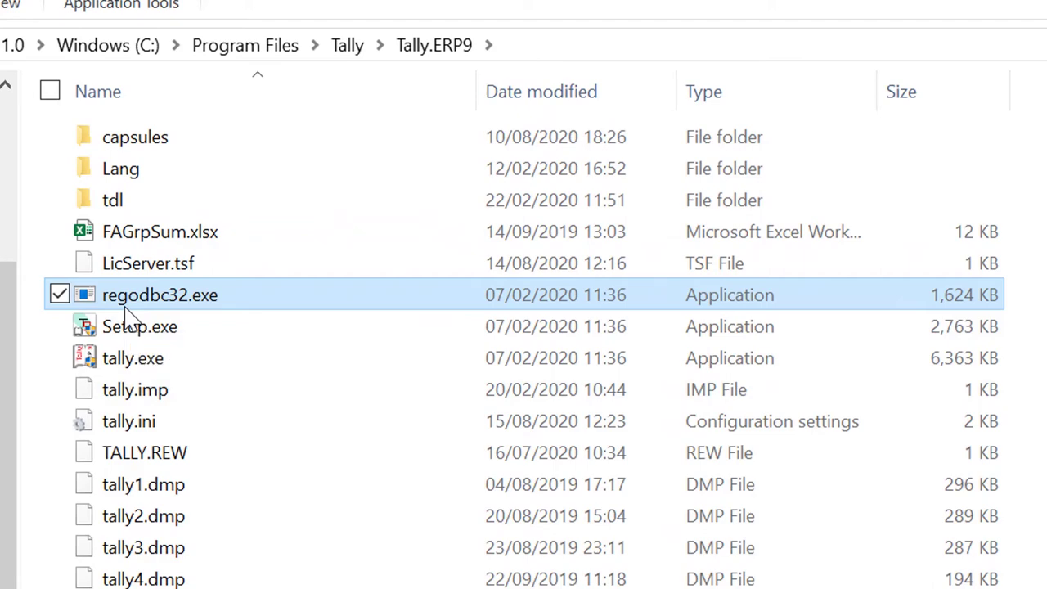
{"action": "right_click", "coordinate": [125, 311]}
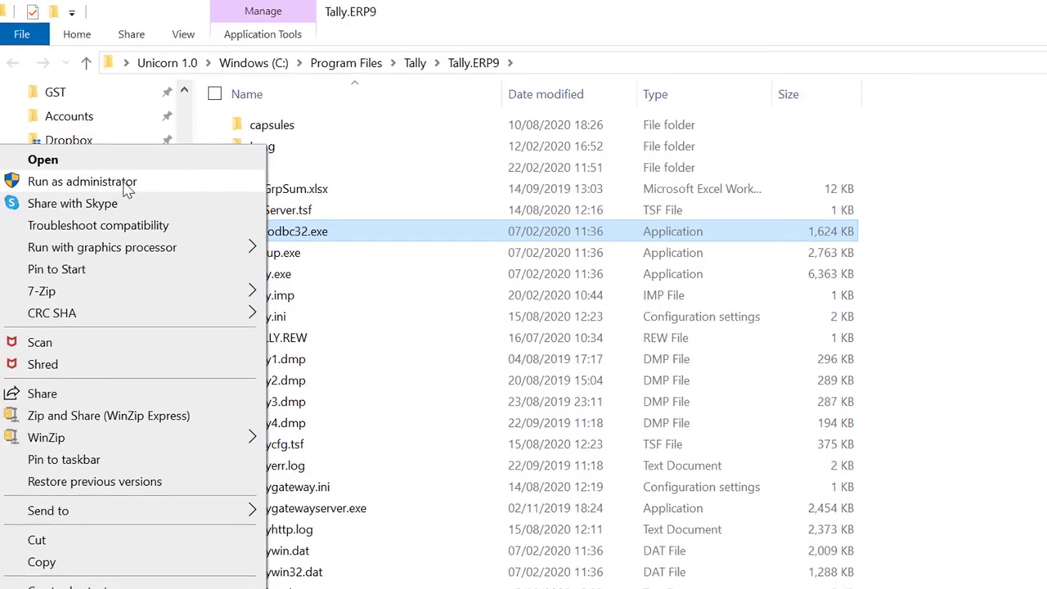
{"action": "left_click", "coordinate": [126, 184]}
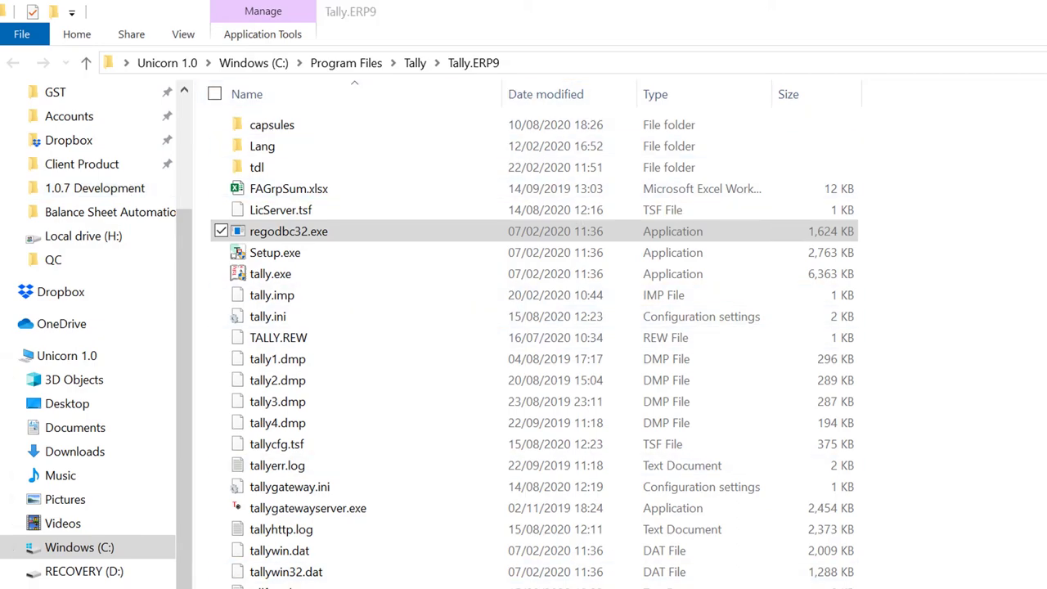
Import the Tally ledgers, amounts and groupings into the Trial Balance sheet
{"action": "key", "text": "alt+Tab"}
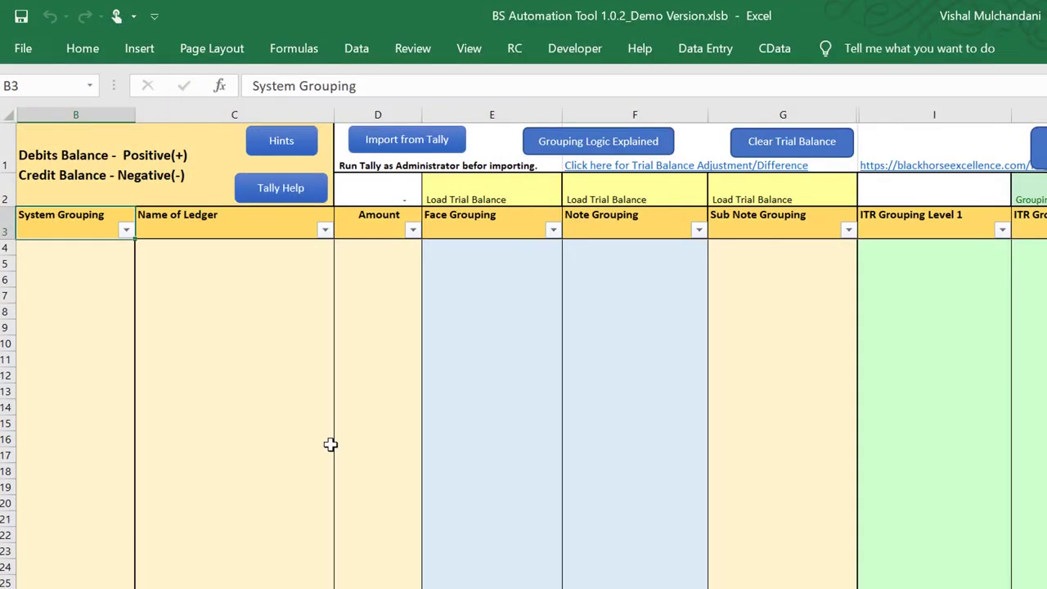
{"action": "left_click", "coordinate": [400, 150]}
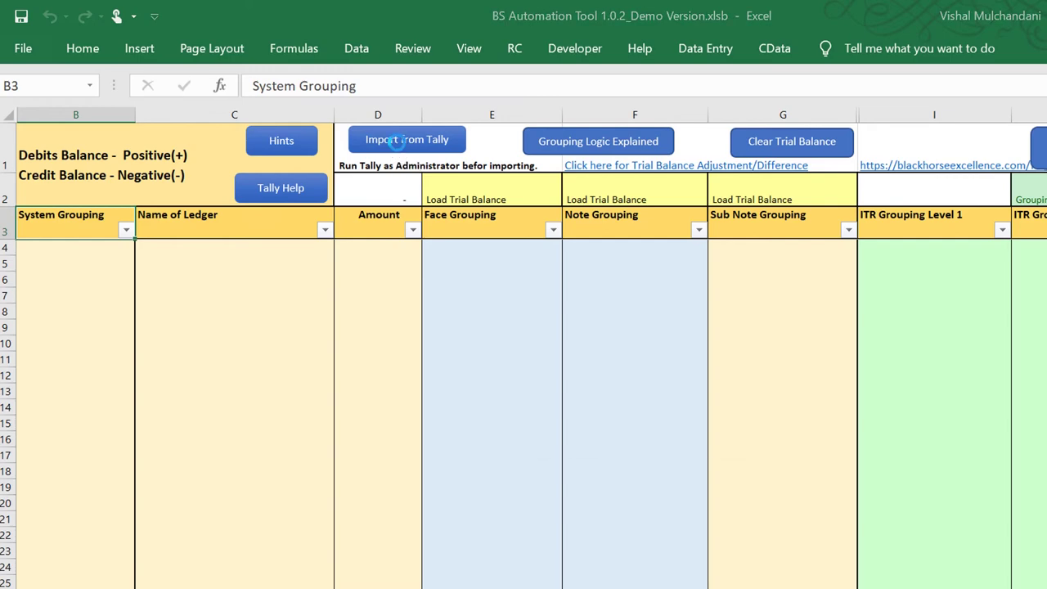
{"action": "left_click", "coordinate": [783, 434]}
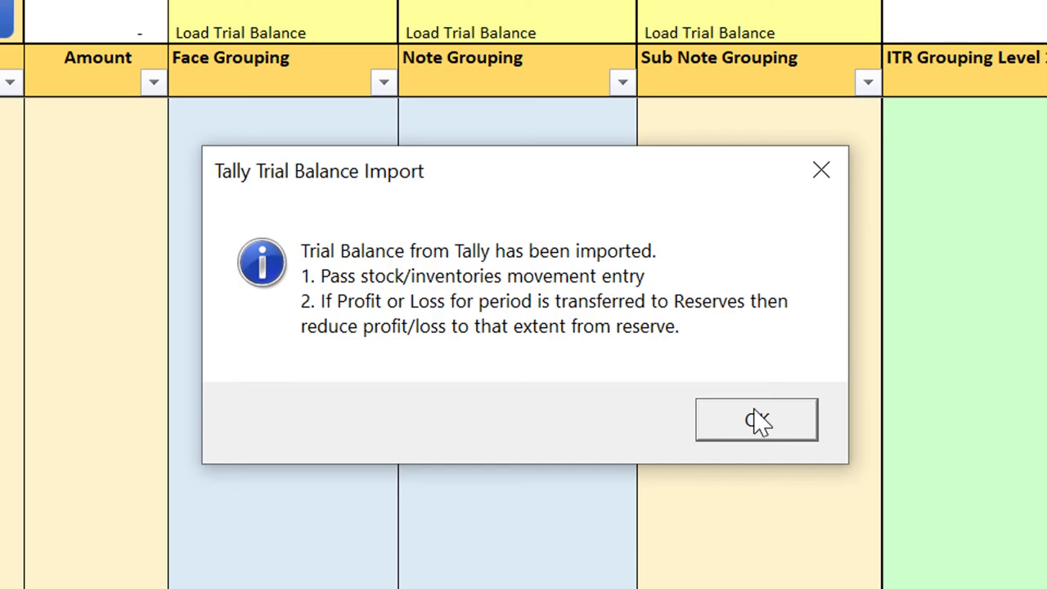
{"action": "left_click", "coordinate": [757, 421]}
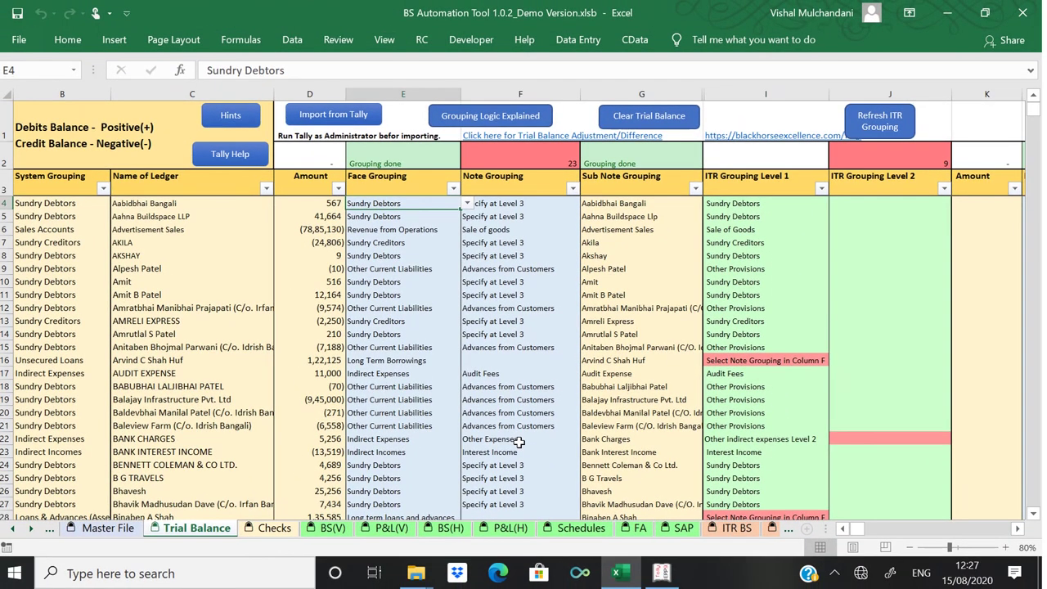